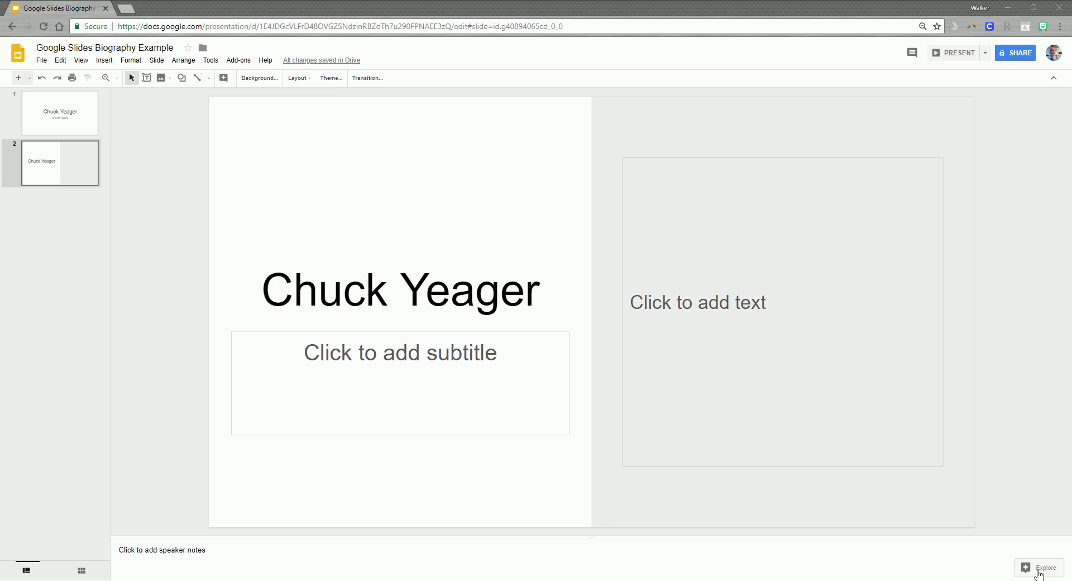
- Open the Explore research panel beside slide 2, 'Chuck Yeager'
{"action": "left_click", "coordinate": [210, 60]}
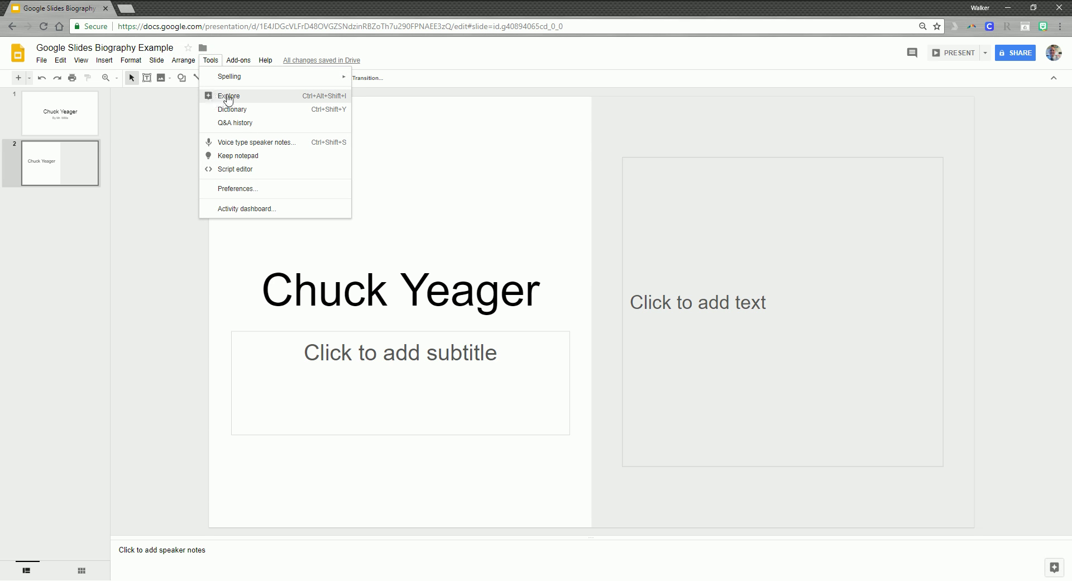
{"action": "left_click", "coordinate": [211, 61]}
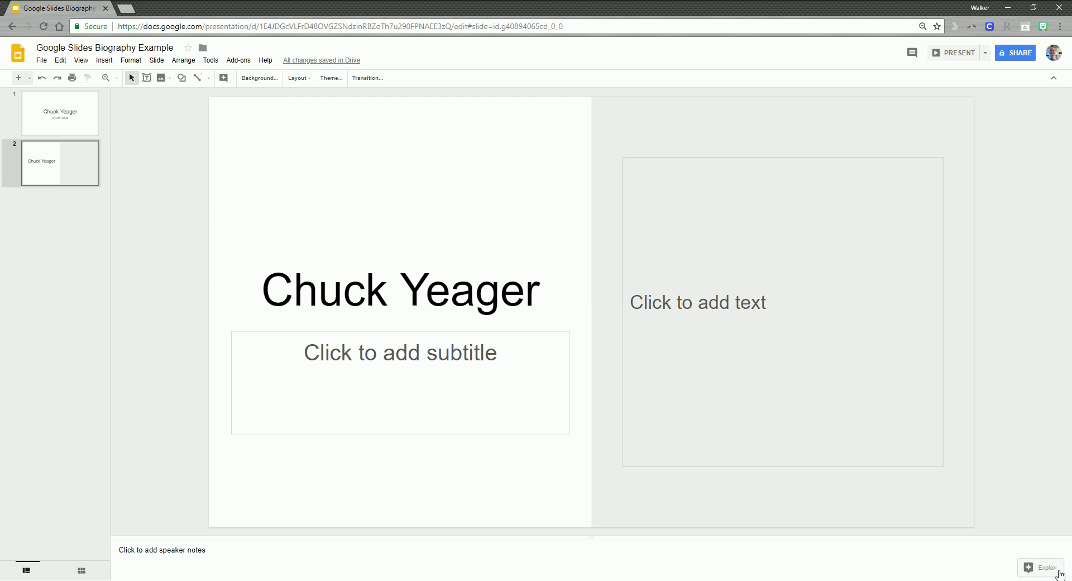
{"action": "left_click", "coordinate": [1060, 574]}
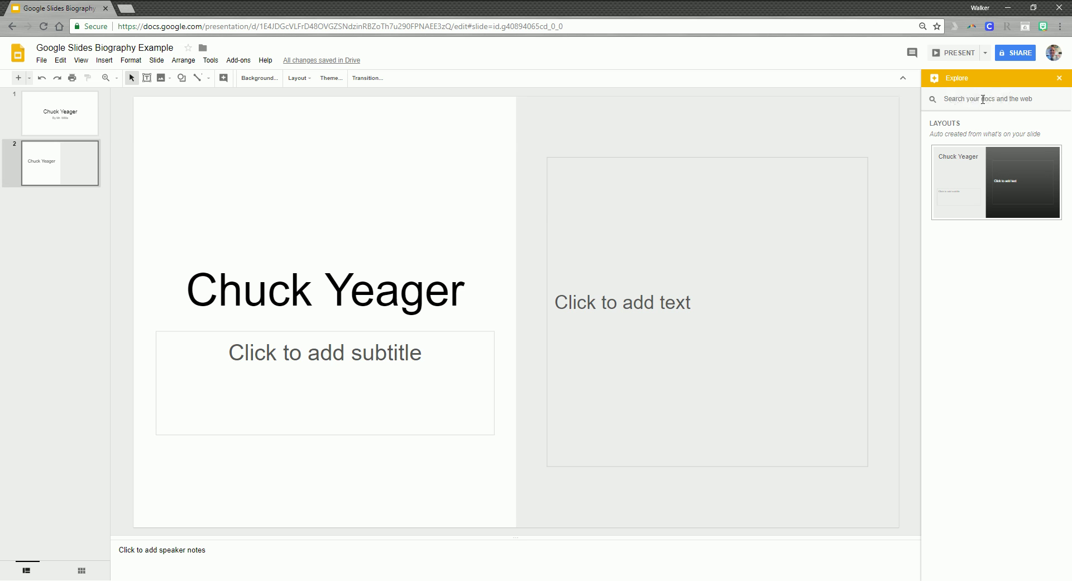
- Search Explore for 'chuck yeager', show image results, and drag the uniformed portrait onto the slide
{"action": "type", "text": "chuck yeager"}
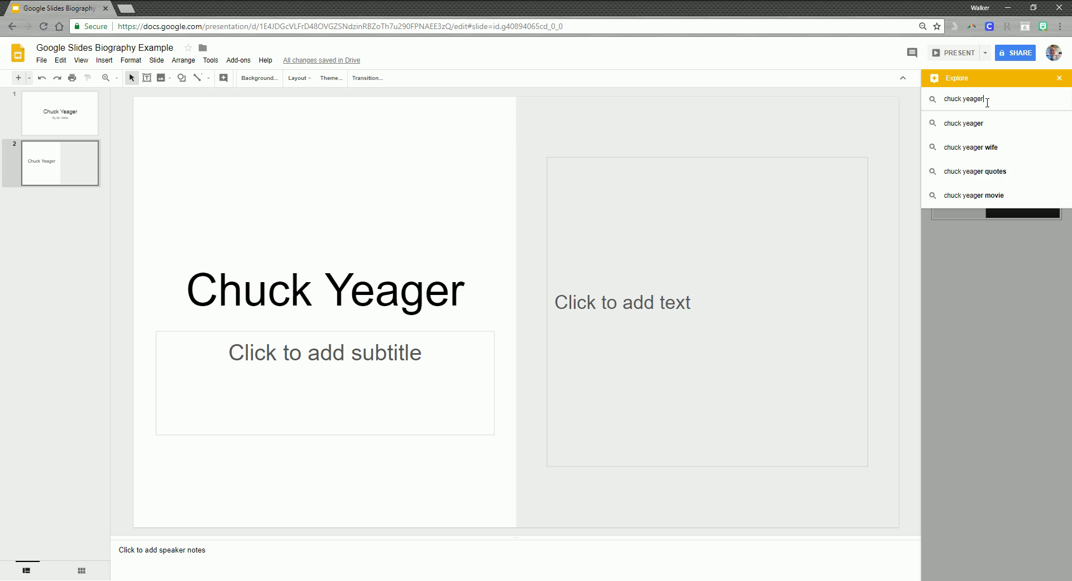
{"action": "key", "text": "Return"}
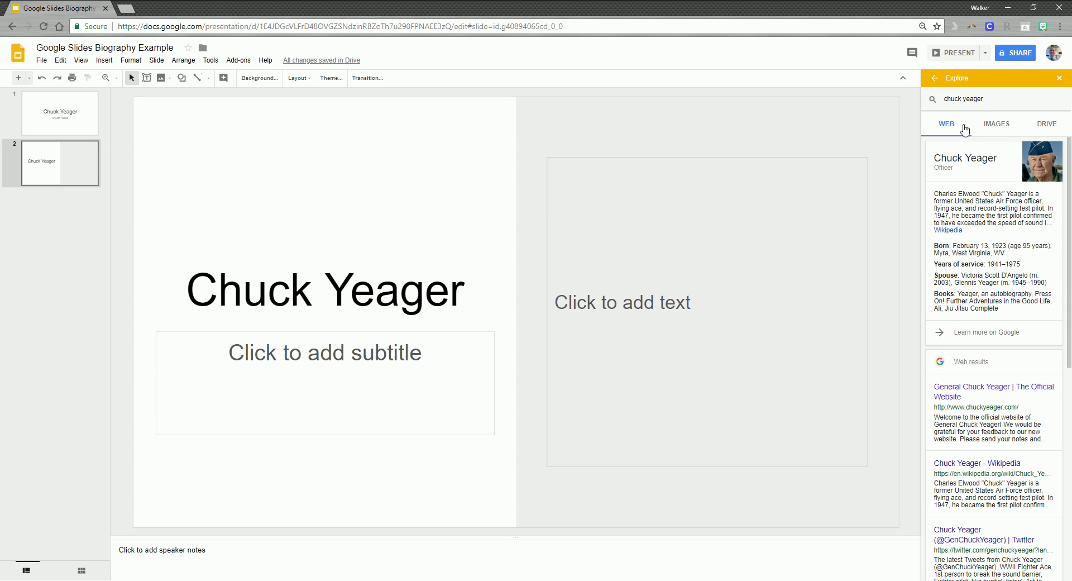
{"action": "left_click", "coordinate": [998, 124]}
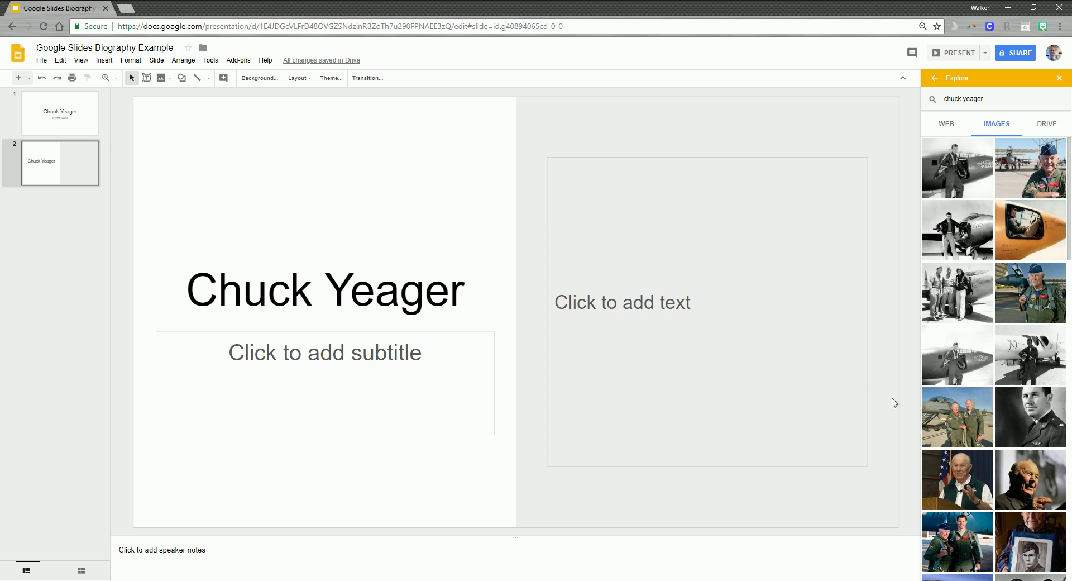
{"action": "left_click_drag", "start_coordinate": [1026, 418], "coordinate": [673, 248]}
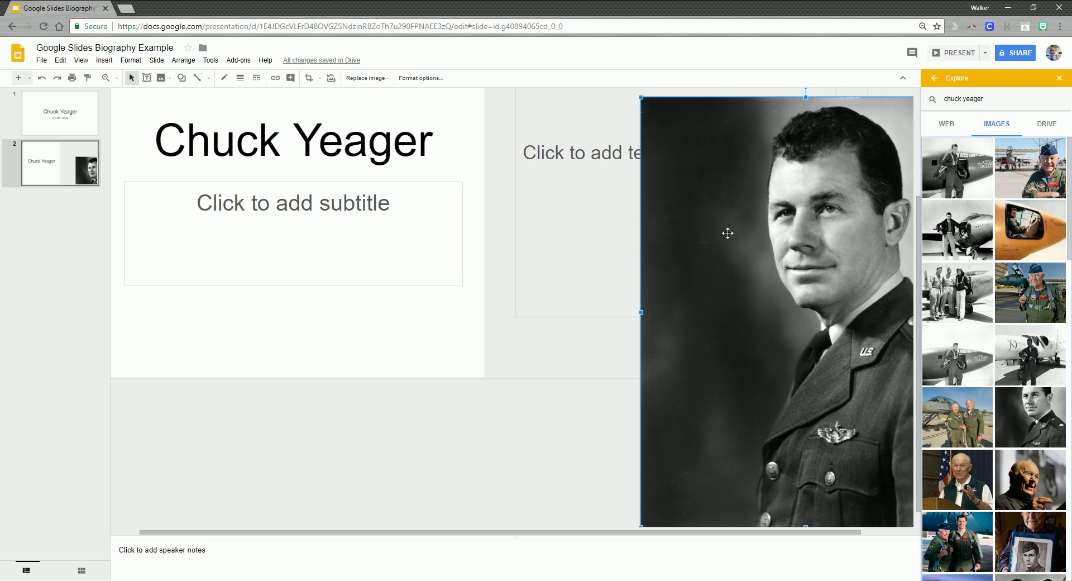
- Shrink the portrait to the slide's height and position it over the slide's right half
{"action": "left_click_drag", "start_coordinate": [771, 295], "coordinate": [641, 212]}
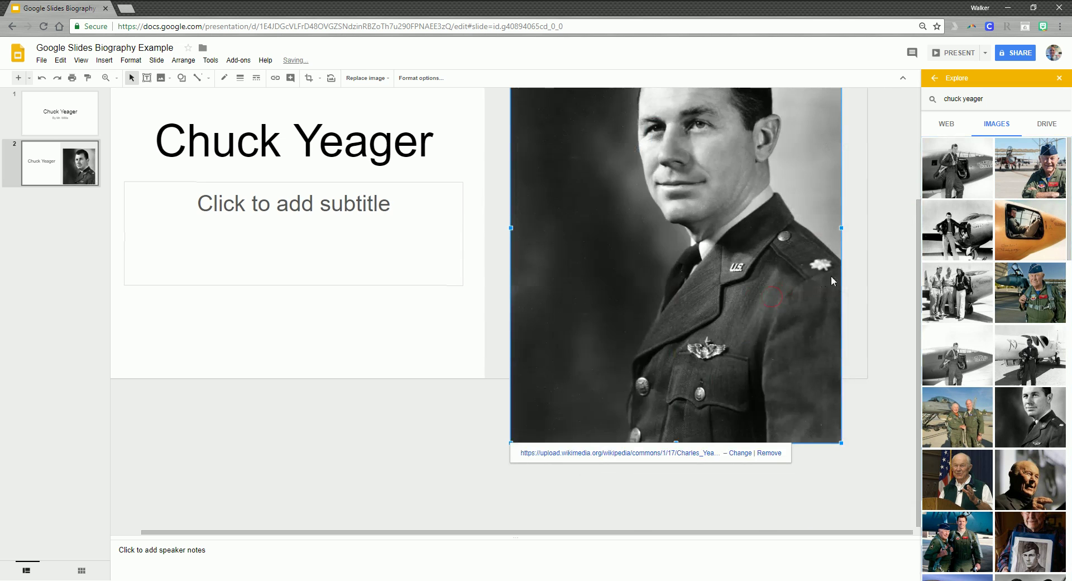
{"action": "scroll", "coordinate": [874, 260], "scroll_direction": "up", "scroll_amount": 3}
{"action": "left_click_drag", "start_coordinate": [762, 296], "coordinate": [767, 172]}
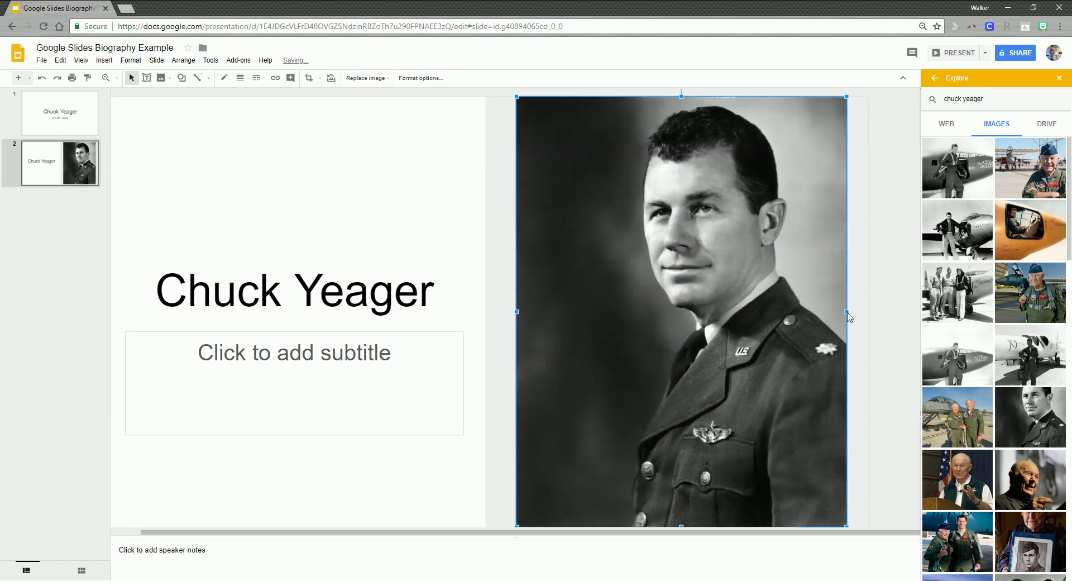
{"action": "left_click", "coordinate": [886, 430]}
{"action": "left_click", "coordinate": [795, 496]}
{"action": "left_click_drag", "start_coordinate": [847, 96], "coordinate": [821, 134]}
{"action": "left_click_drag", "start_coordinate": [751, 275], "coordinate": [768, 240]}
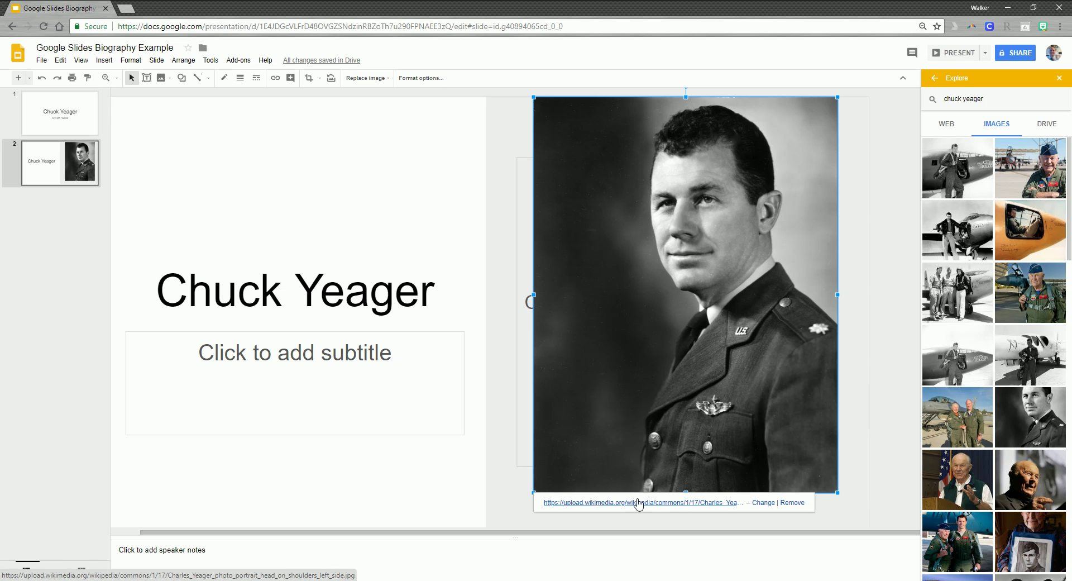
{"action": "left_click_drag", "start_coordinate": [747, 301], "coordinate": [739, 316]}
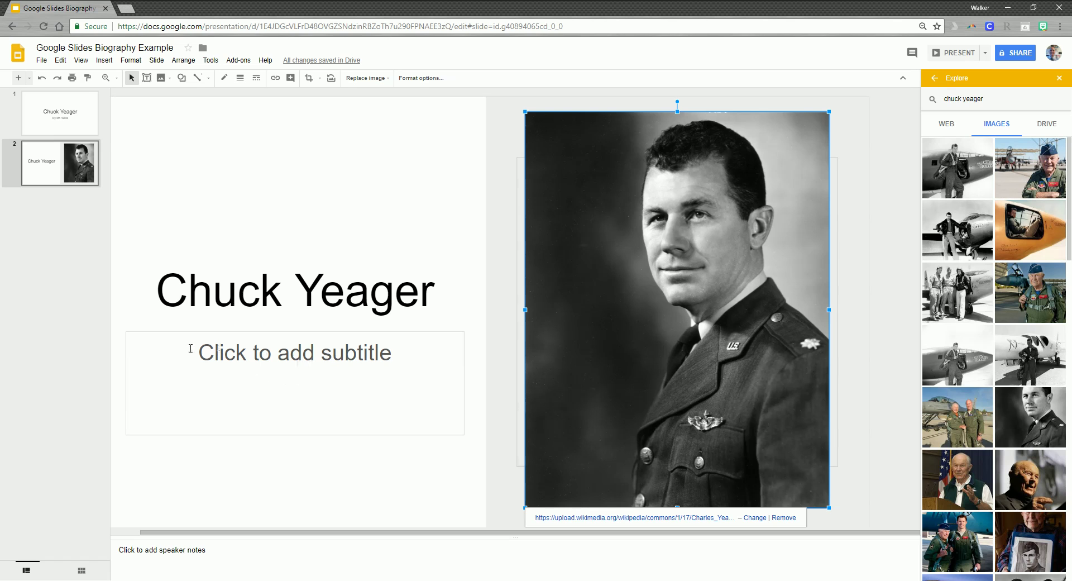
- Switch Explore to web results and scroll to the 'General Chuck Yeager | The Official Website' result
{"action": "left_click", "coordinate": [952, 126]}
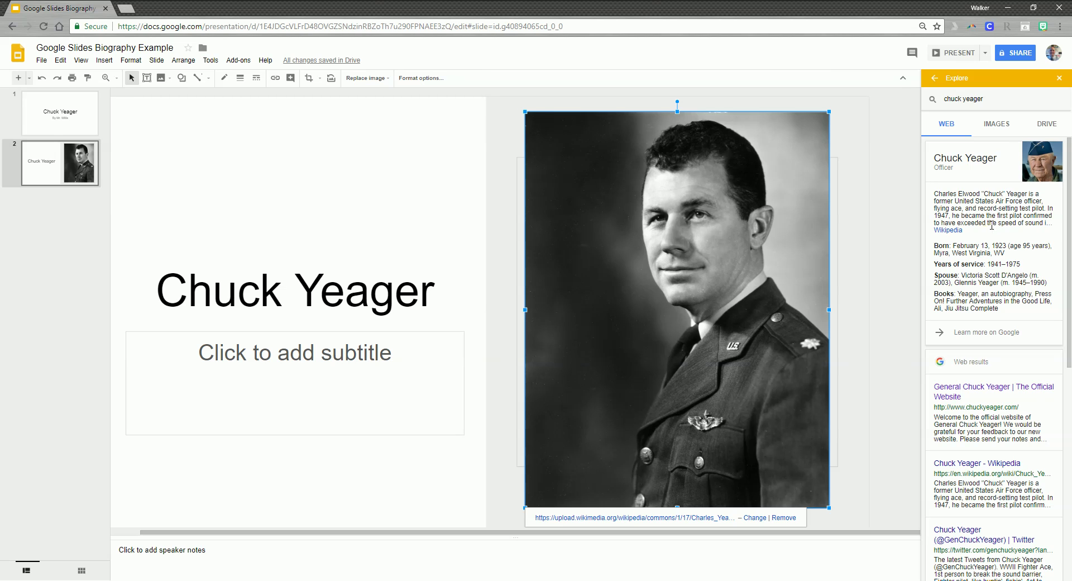
{"action": "scroll", "coordinate": [988, 396], "scroll_direction": "down", "scroll_amount": 1}
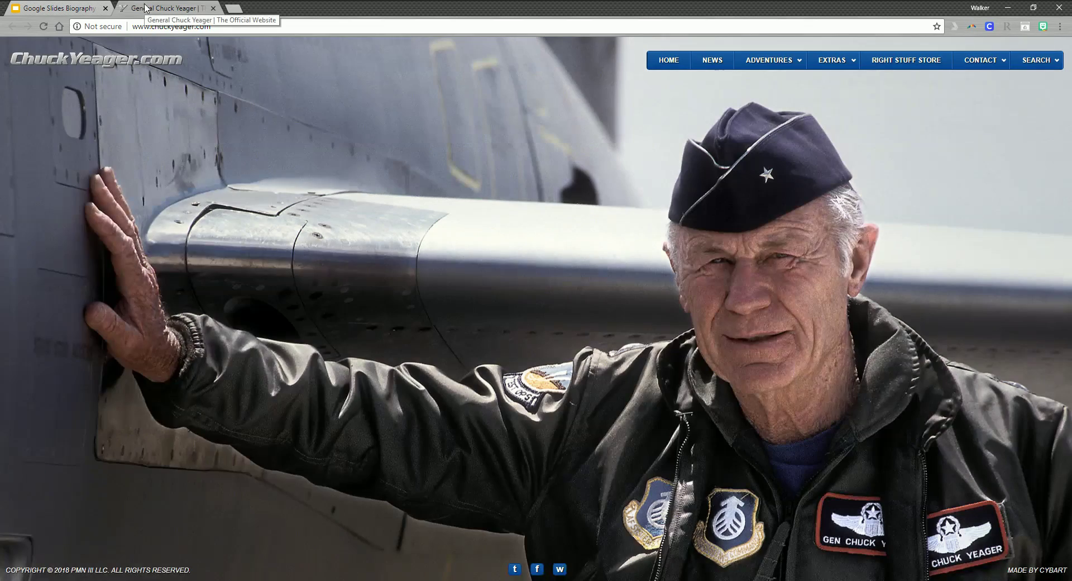
- Go back to the official Chuck Yeager website tab
{"action": "left_click", "coordinate": [62, 8]}
{"action": "left_click", "coordinate": [150, 8]}
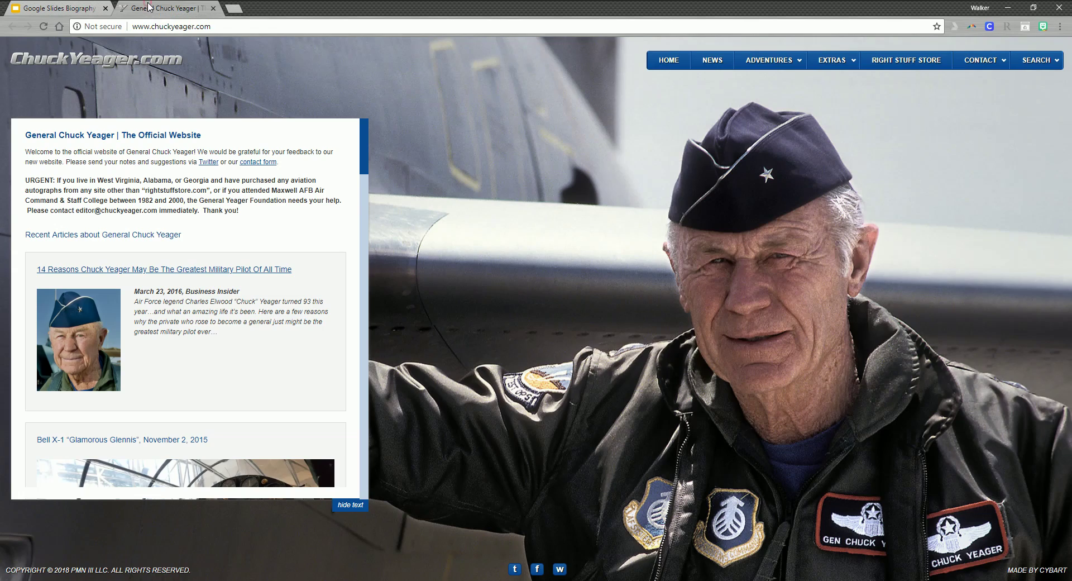
{"action": "left_click", "coordinate": [65, 10]}
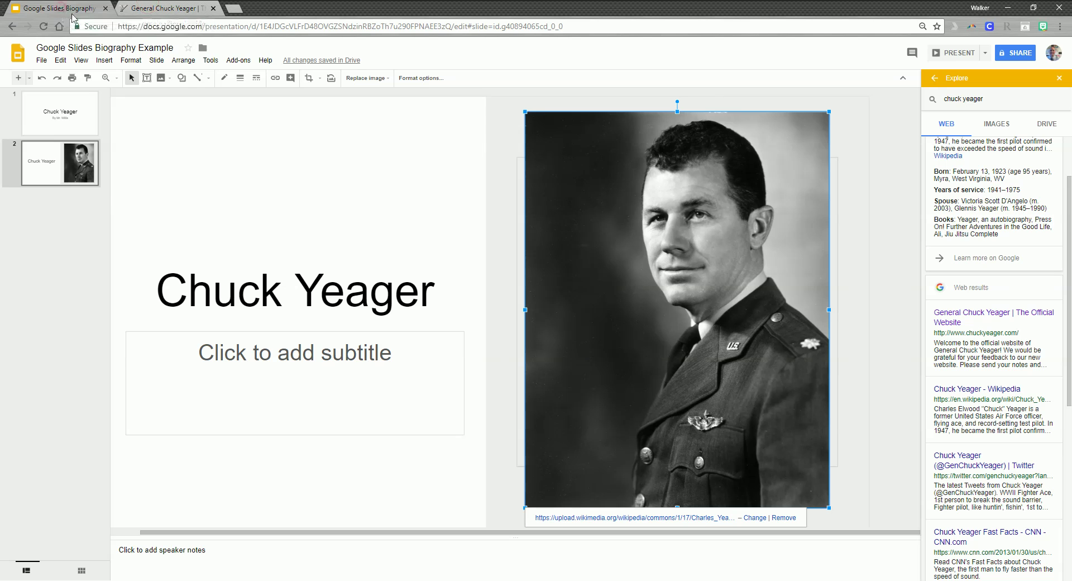
{"action": "left_click", "coordinate": [169, 10]}
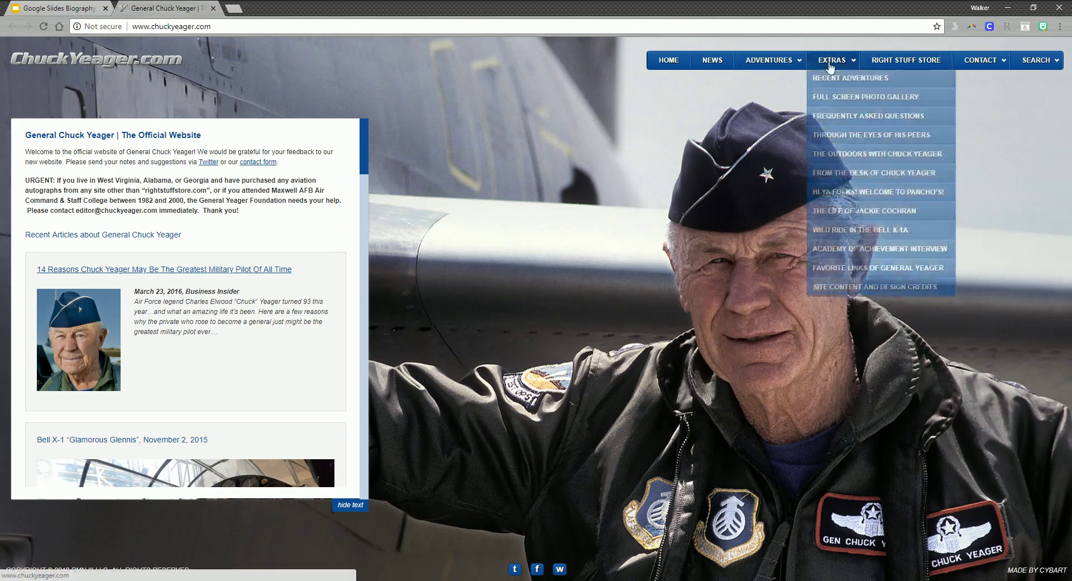
- Open ADVENTURES > 1923-1941: Growing Up, read the birth paragraph, and return to the presentation
{"action": "mouse_move", "coordinate": [769, 66]}
{"action": "left_click", "coordinate": [779, 99]}
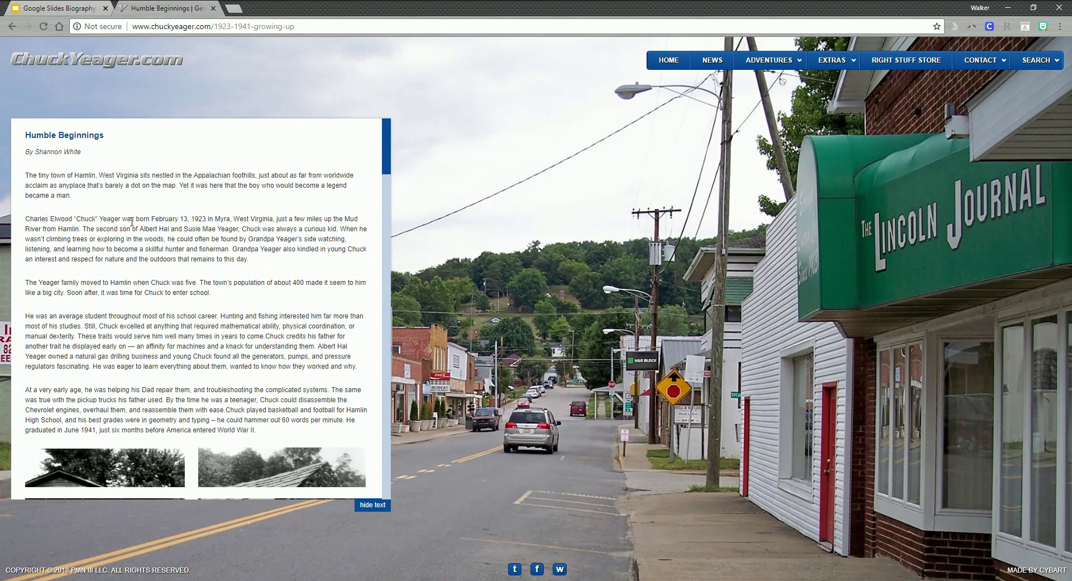
{"action": "scroll", "coordinate": [161, 218], "scroll_direction": "down", "scroll_amount": 1}
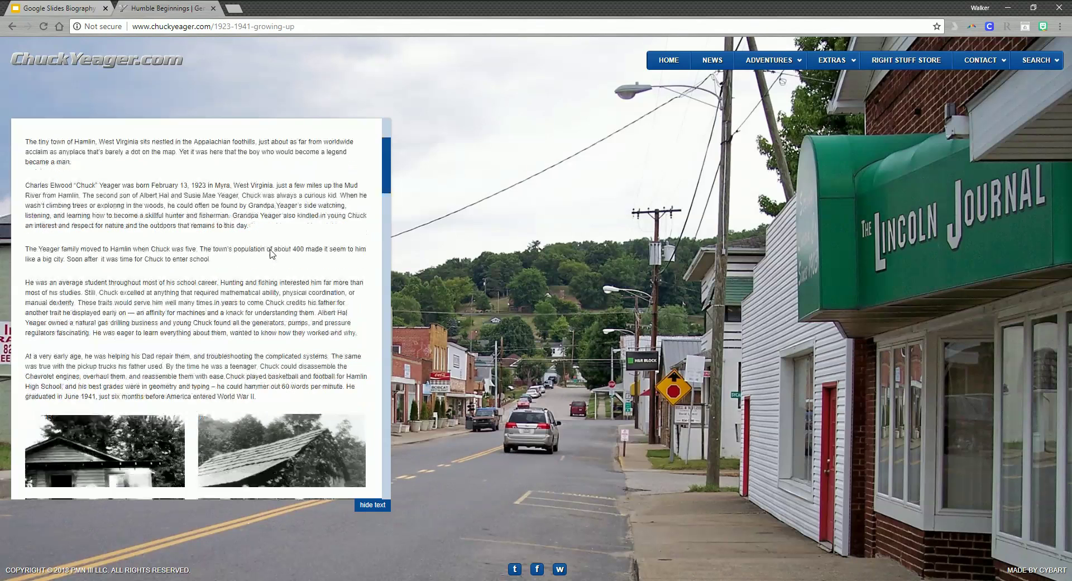
{"action": "scroll", "coordinate": [270, 253], "scroll_direction": "down", "scroll_amount": 1}
{"action": "scroll", "coordinate": [234, 300], "scroll_direction": "up", "scroll_amount": 3}
{"action": "left_click", "coordinate": [79, 8]}
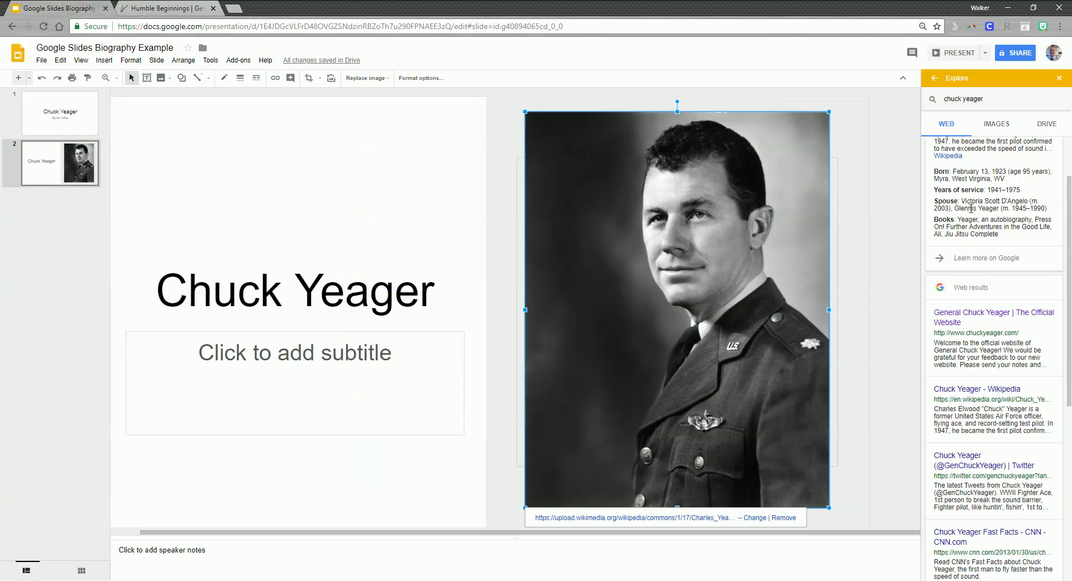
{"action": "scroll", "coordinate": [1003, 225], "scroll_direction": "up", "scroll_amount": 3}
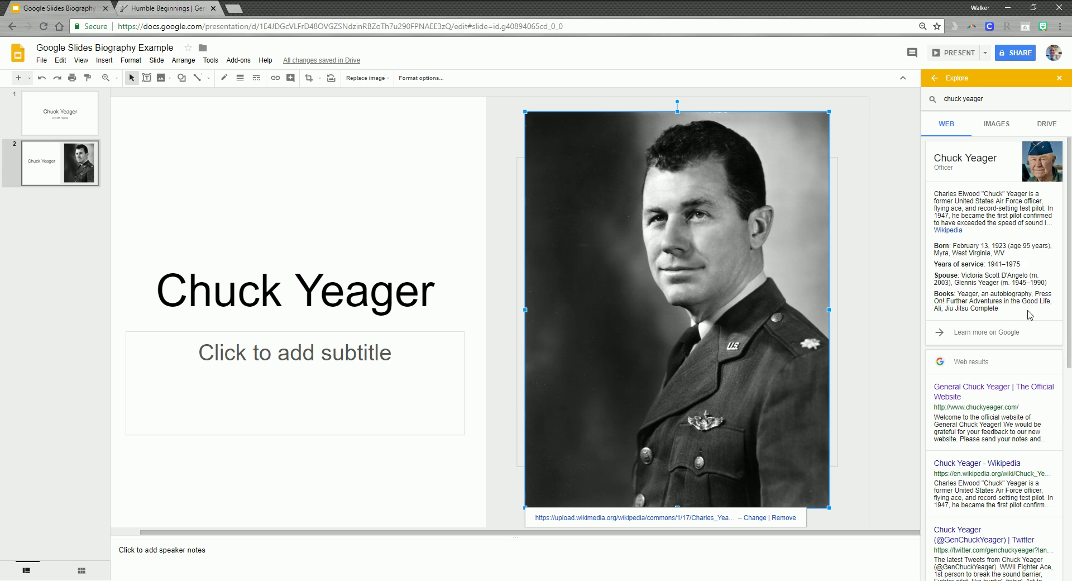
- Enter '1923-Present' as the slide's subtitle, then bring up the Humble Beginnings page
{"action": "left_click", "coordinate": [282, 349]}
{"action": "type", "text": "1"}
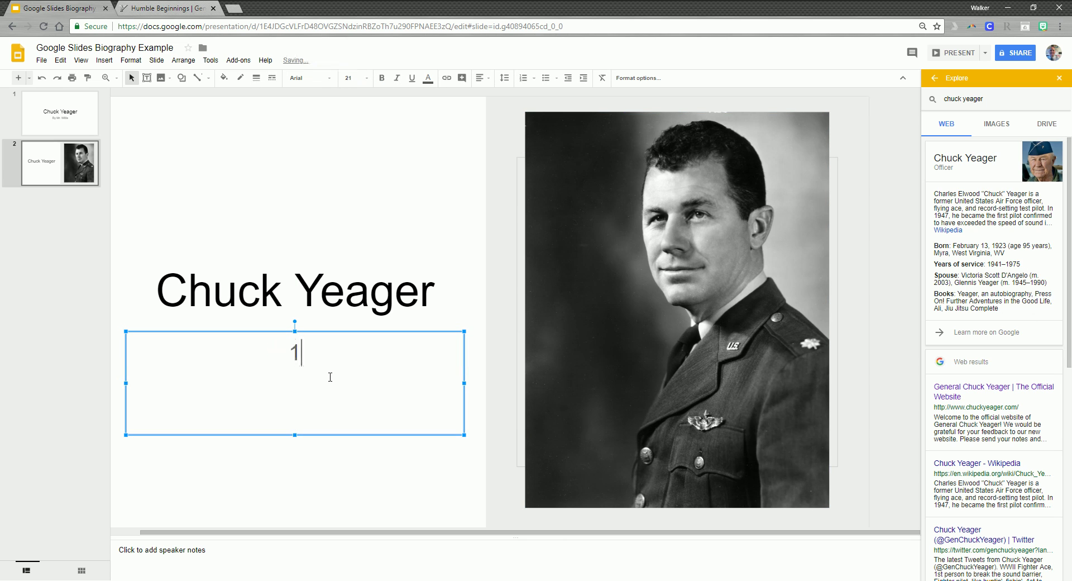
{"action": "type", "text": "923-Present"}
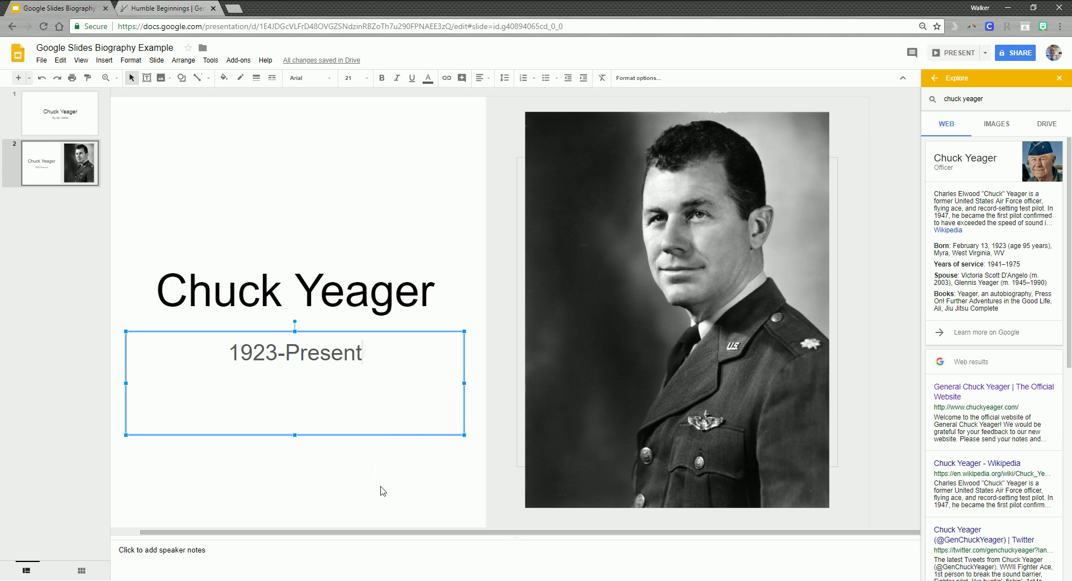
{"action": "left_click", "coordinate": [190, 8]}
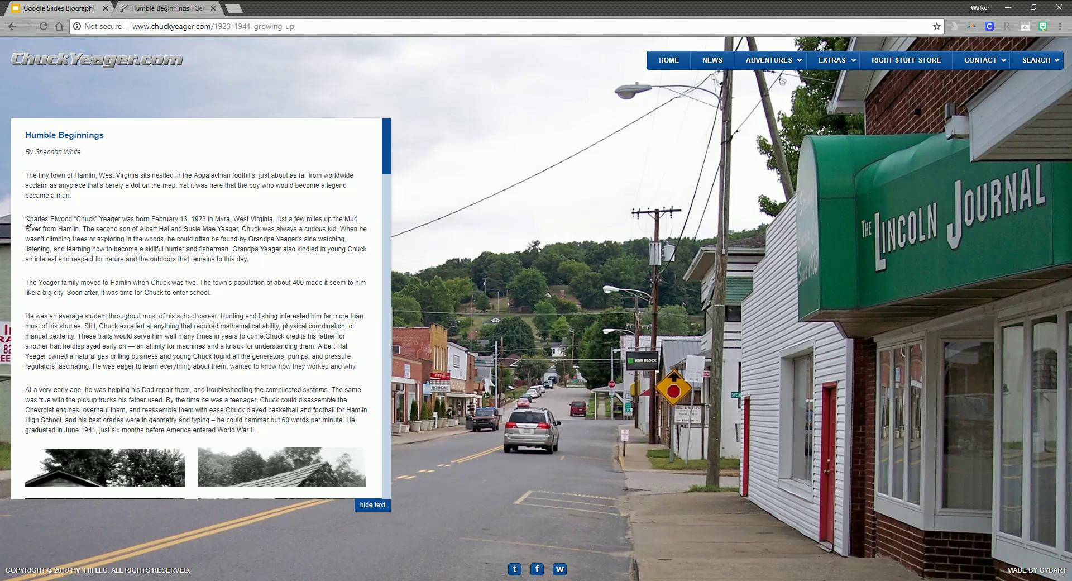
- Copy the sentence saying Yeager was born February 13, 1923 in Myra, West Virginia
{"action": "left_click_drag", "start_coordinate": [26, 219], "coordinate": [83, 228]}
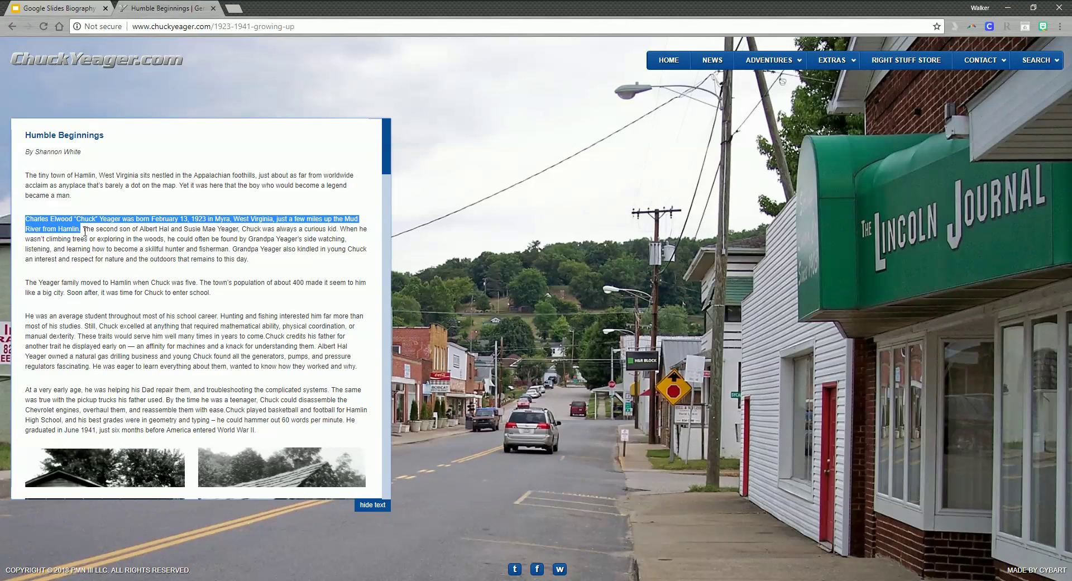
{"action": "right_click", "coordinate": [60, 220]}
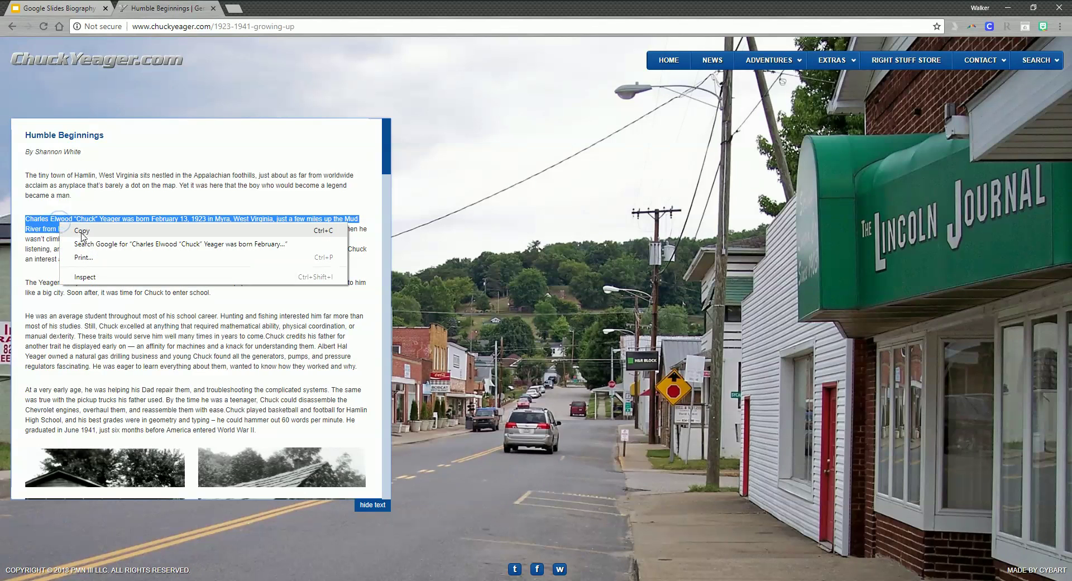
{"action": "left_click", "coordinate": [84, 230]}
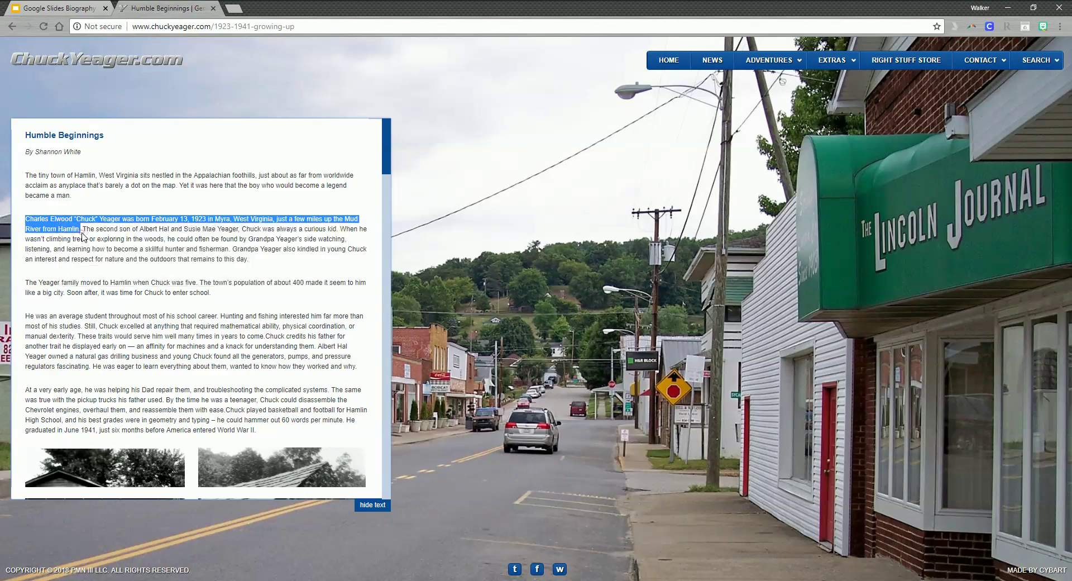
- Paste the copied birth sentence into slide 2's speaker notes
{"action": "left_click", "coordinate": [69, 10]}
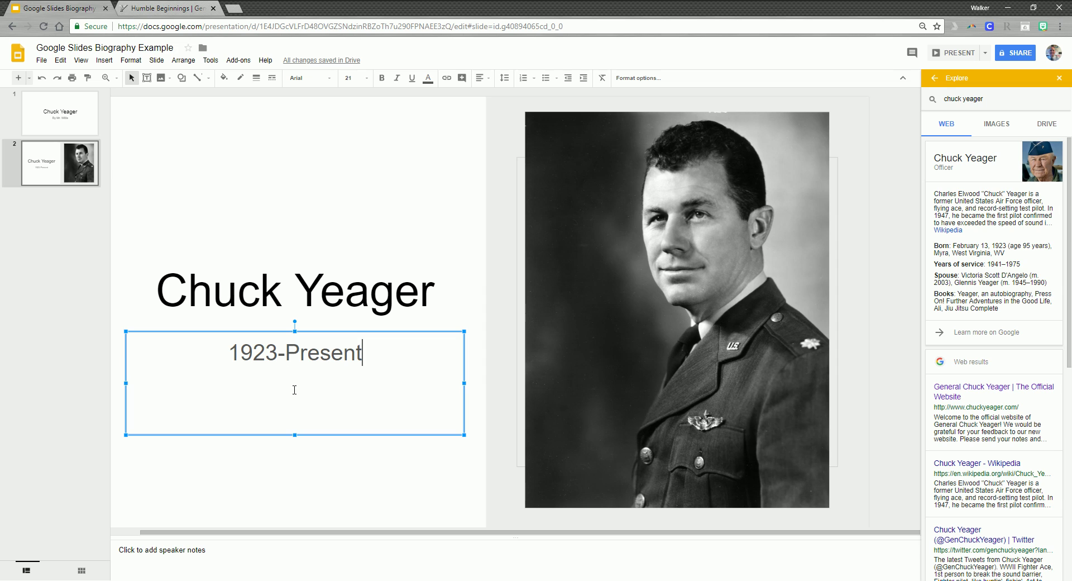
{"action": "left_click", "coordinate": [185, 552]}
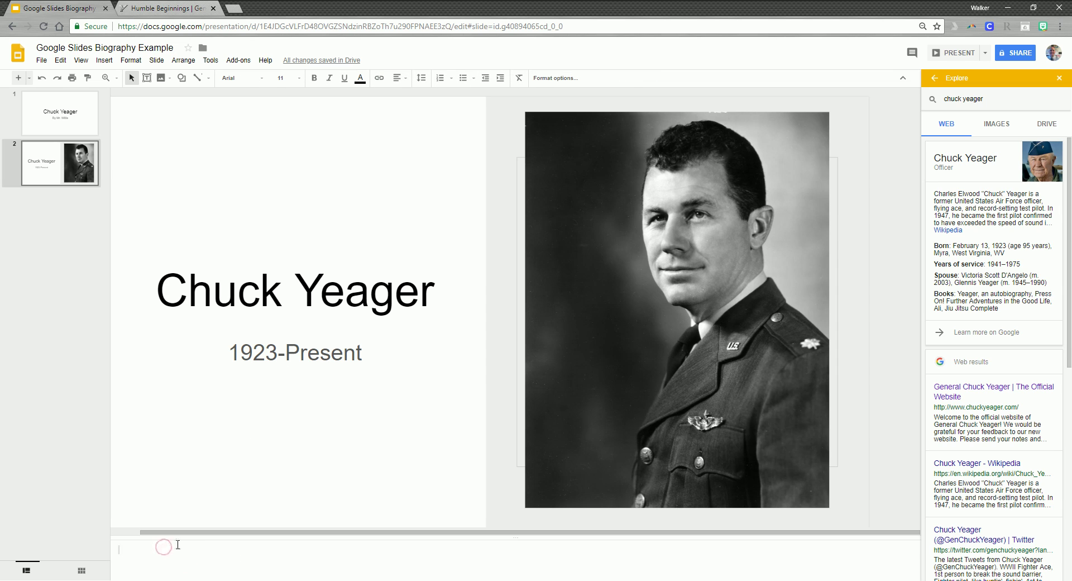
{"action": "right_click", "coordinate": [137, 551]}
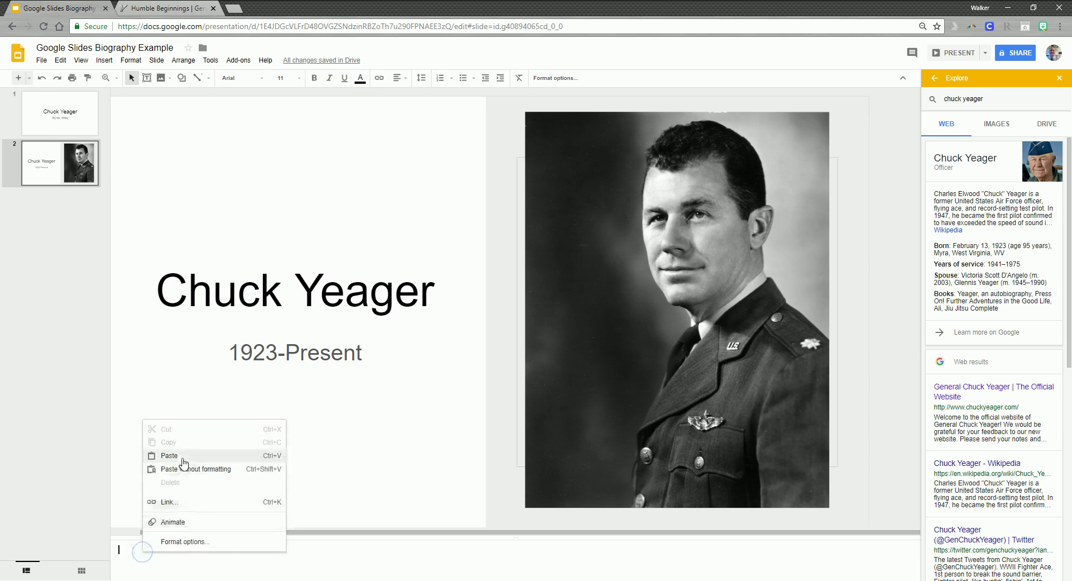
{"action": "left_click", "coordinate": [169, 455]}
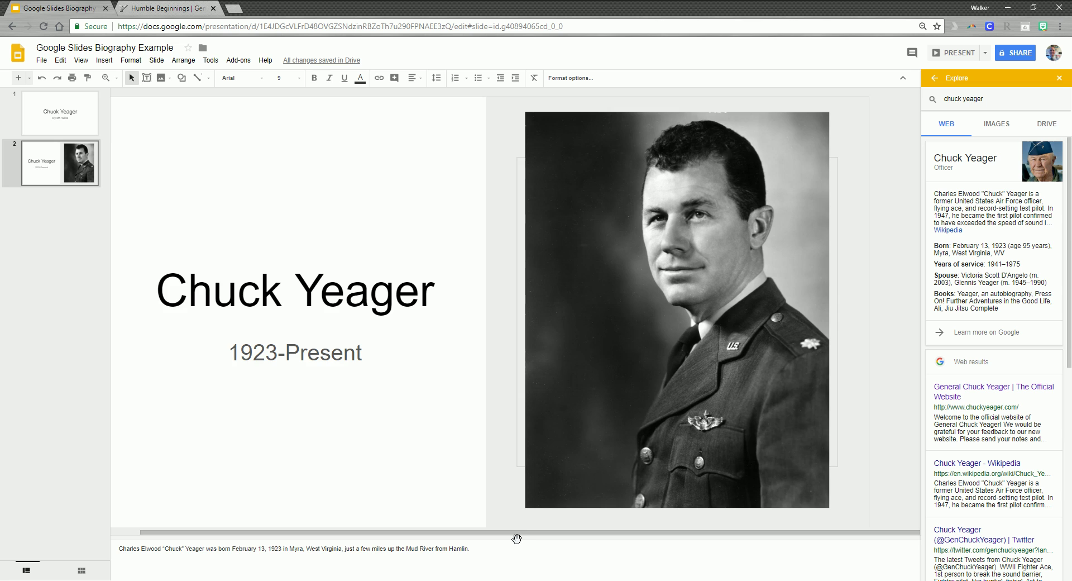
- Enlarge the speaker notes area and start a new line after the sentence
{"action": "left_click_drag", "start_coordinate": [516, 538], "coordinate": [520, 472]}
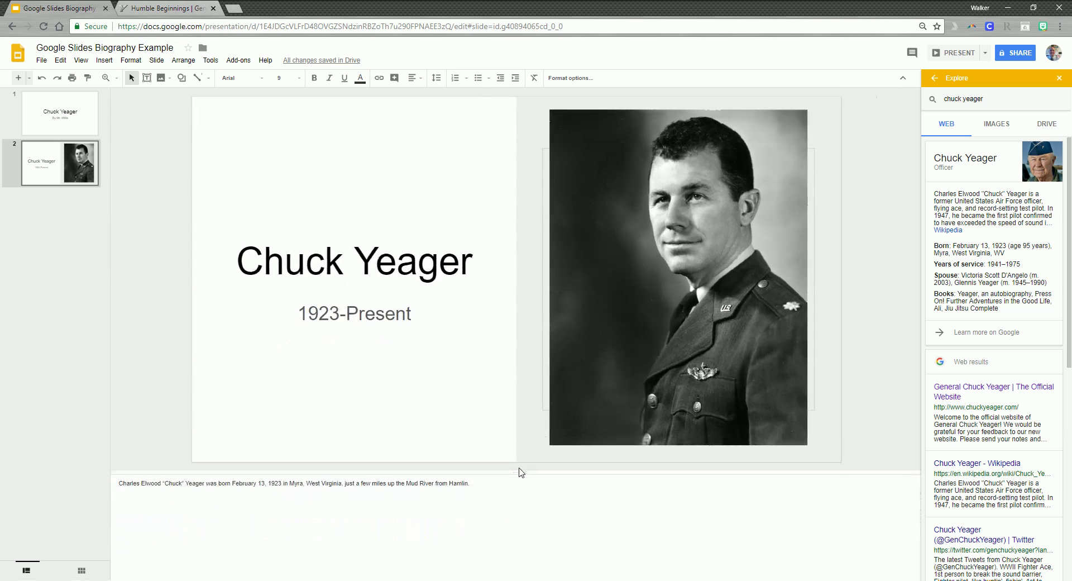
{"action": "left_click", "coordinate": [486, 484]}
{"action": "left_click", "coordinate": [479, 484]}
{"action": "left_click", "coordinate": [476, 483]}
{"action": "key", "text": "Return"}
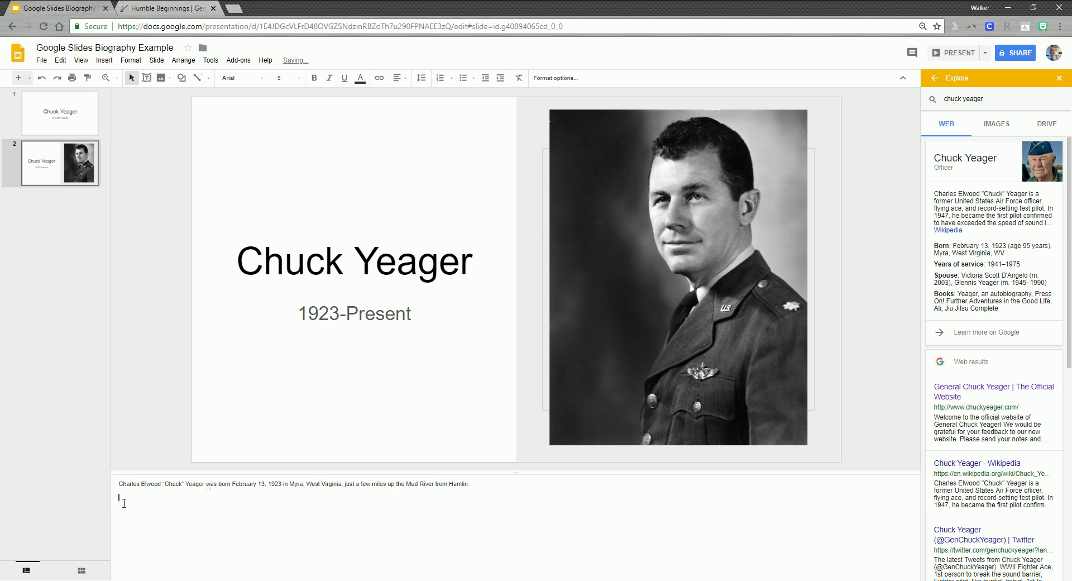
{"action": "left_click", "coordinate": [170, 9]}
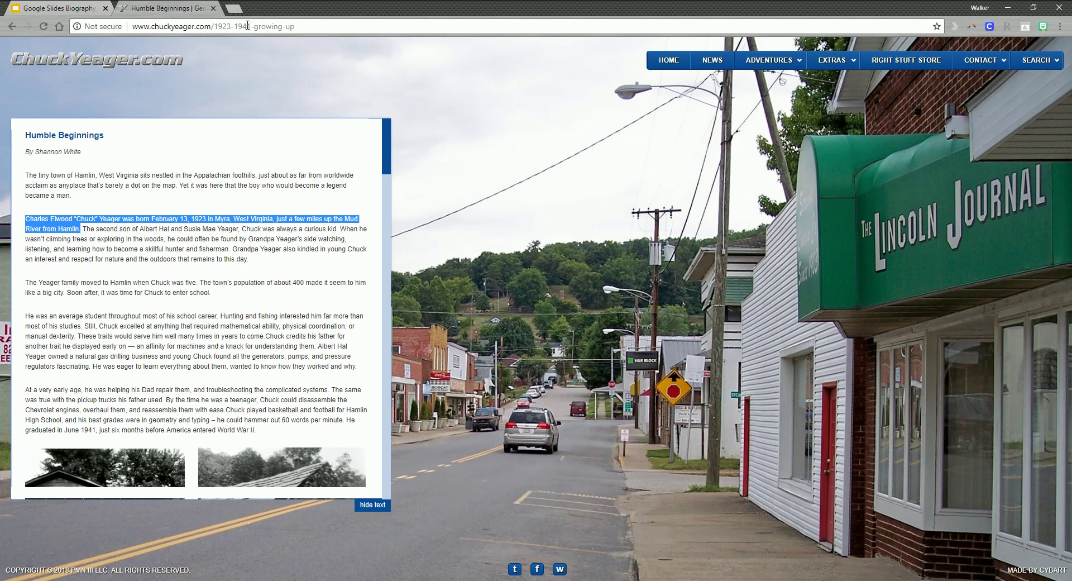
- Copy the Humble Beginnings page's web address and return to the presentation
{"action": "left_click", "coordinate": [305, 26]}
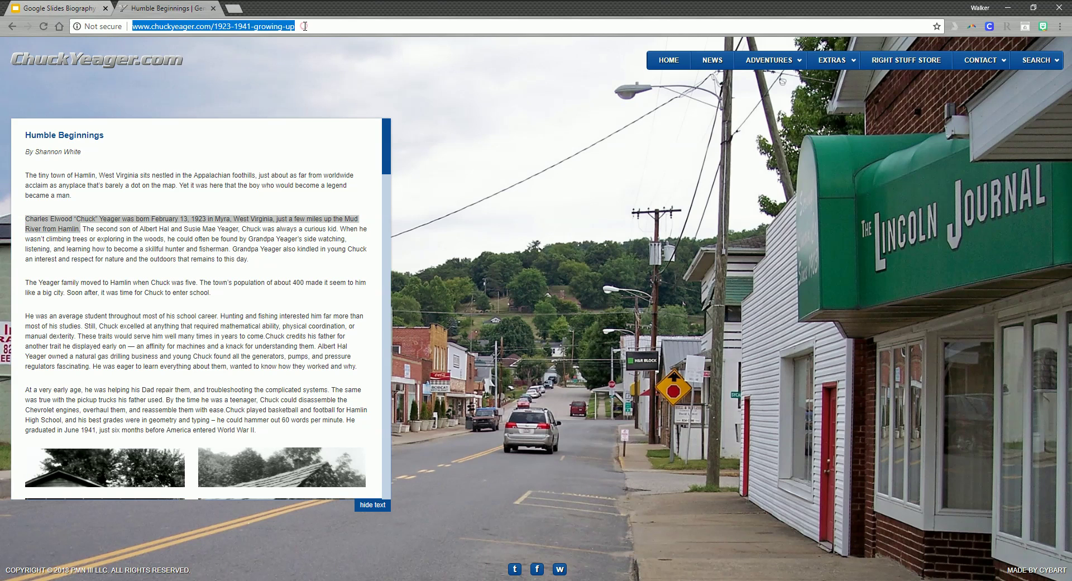
{"action": "right_click", "coordinate": [226, 26]}
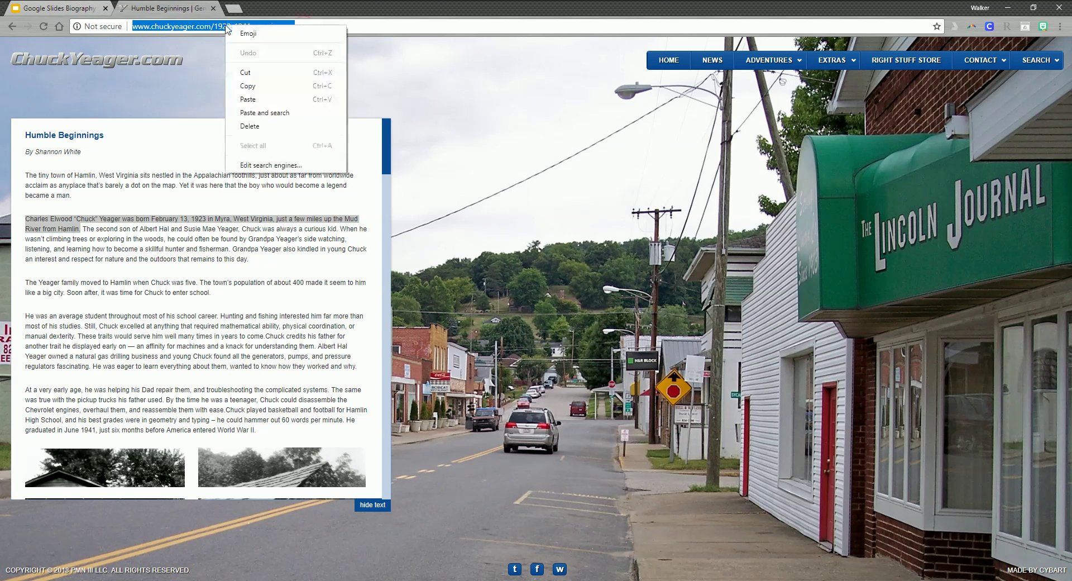
{"action": "left_click", "coordinate": [250, 87]}
{"action": "left_click", "coordinate": [66, 9]}
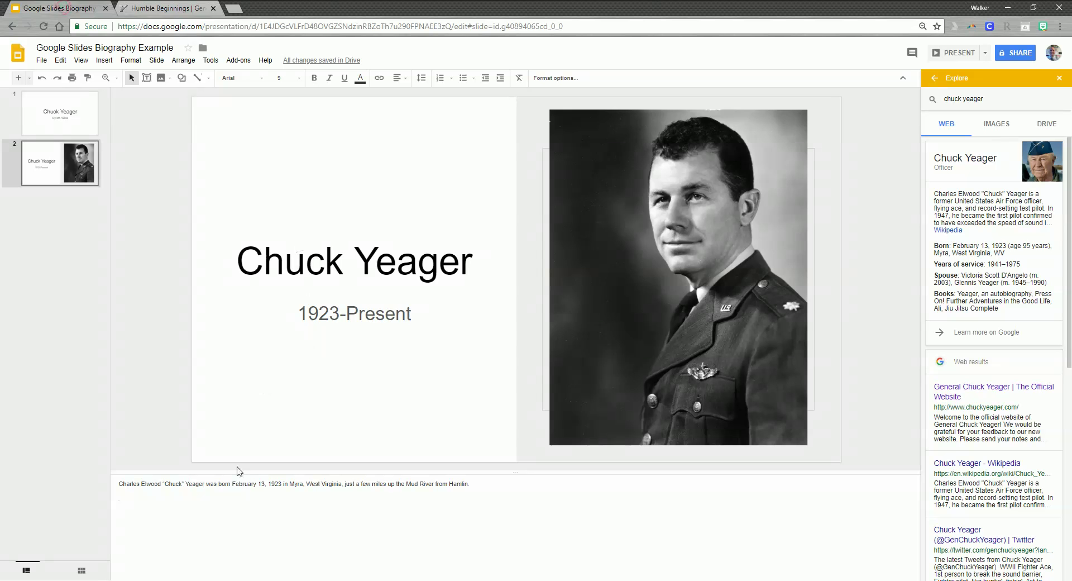
{"action": "right_click", "coordinate": [126, 500]}
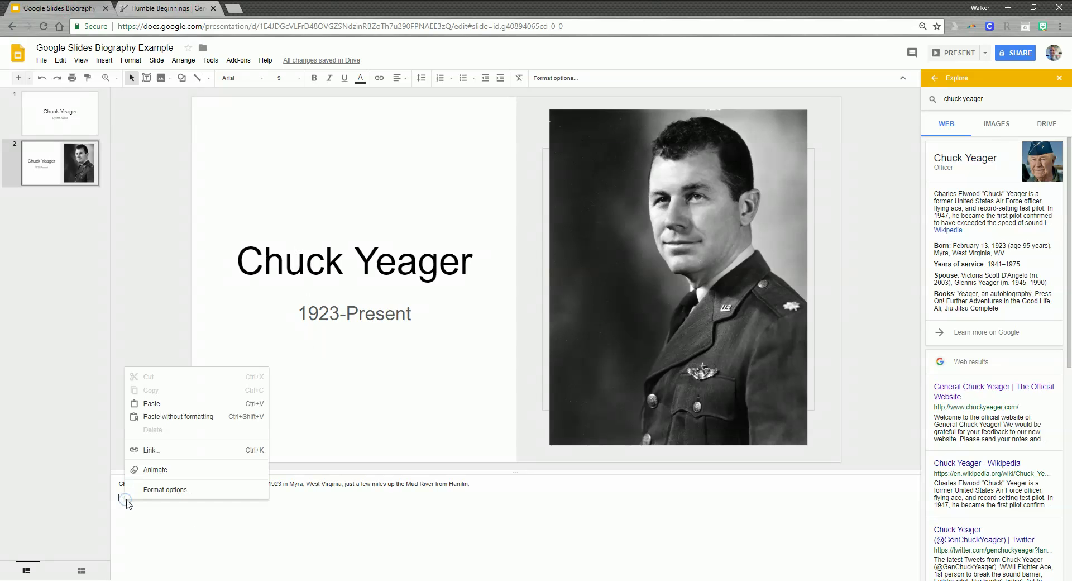
{"action": "left_click", "coordinate": [148, 405]}
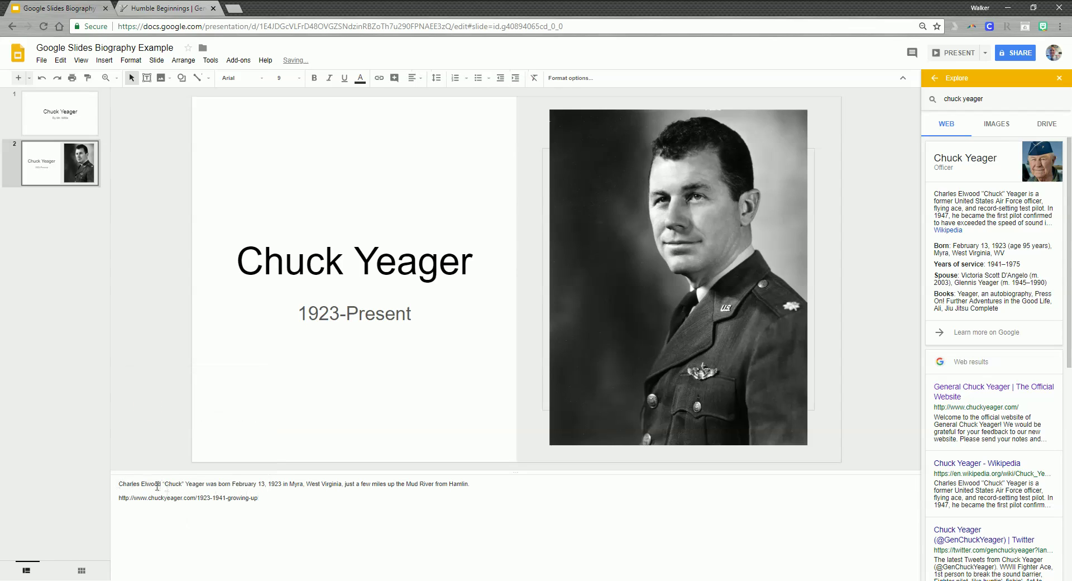